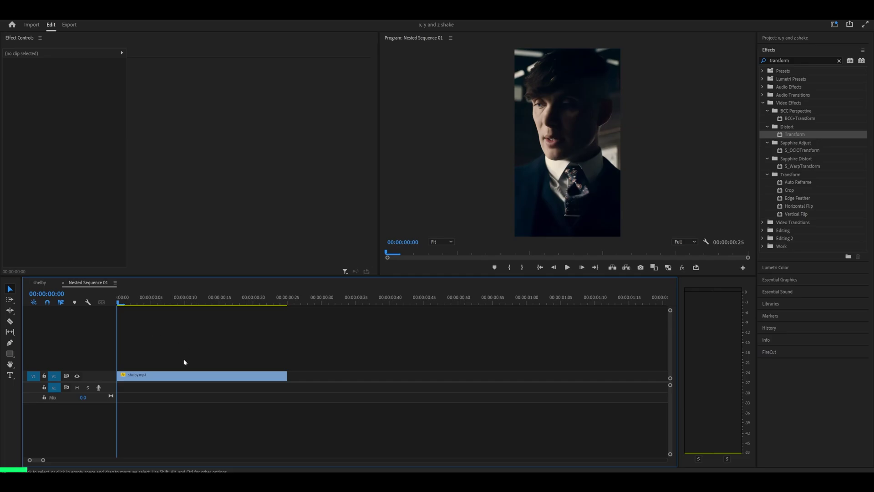
Nest the shelby.mp4 clip on track V1 into its own nested sequence
click(163, 376)
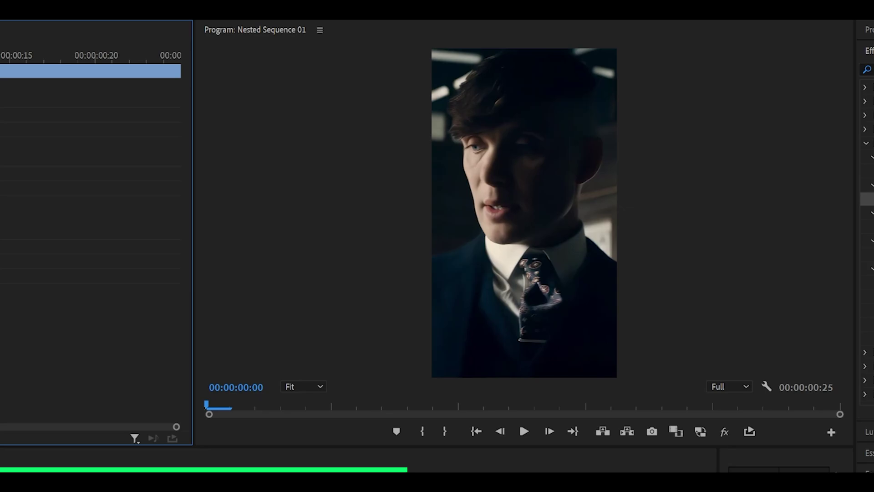
right_click(321, 313)
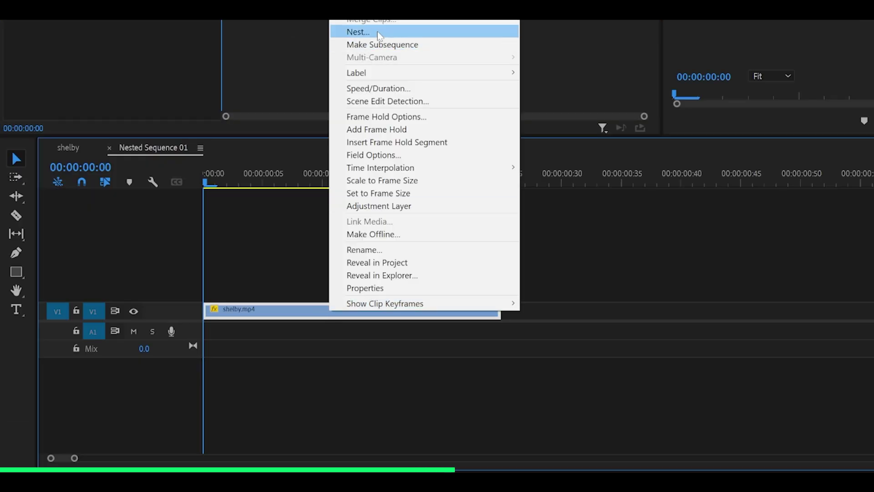
click(353, 31)
click(423, 256)
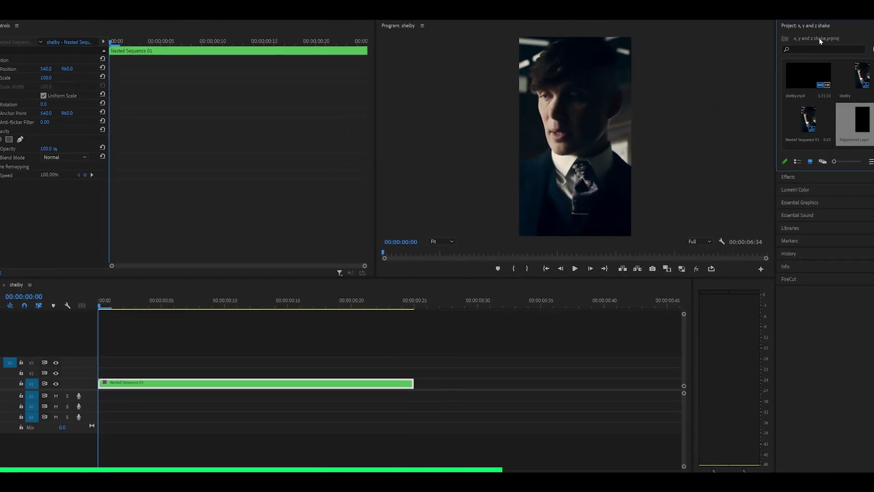
Create an adjustment layer in the project and place it on V2 above the start of the nested sequence
right_click(796, 47)
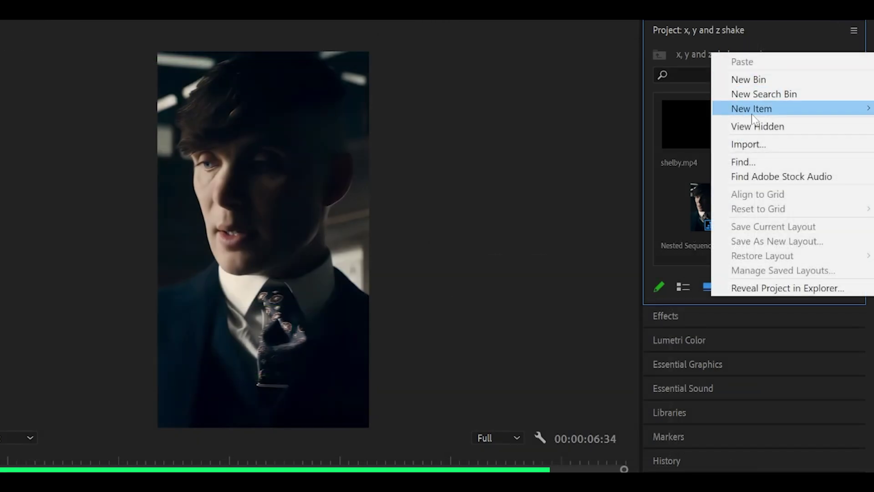
mouse_move(819, 77)
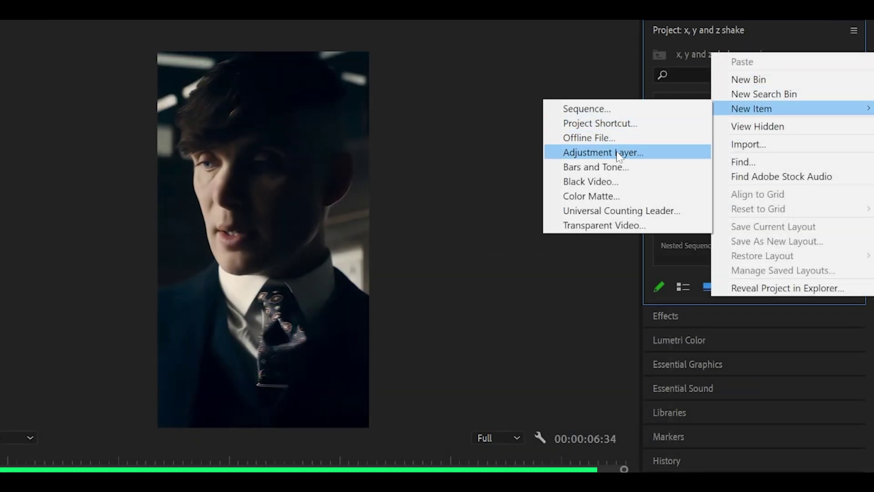
click(630, 153)
click(440, 295)
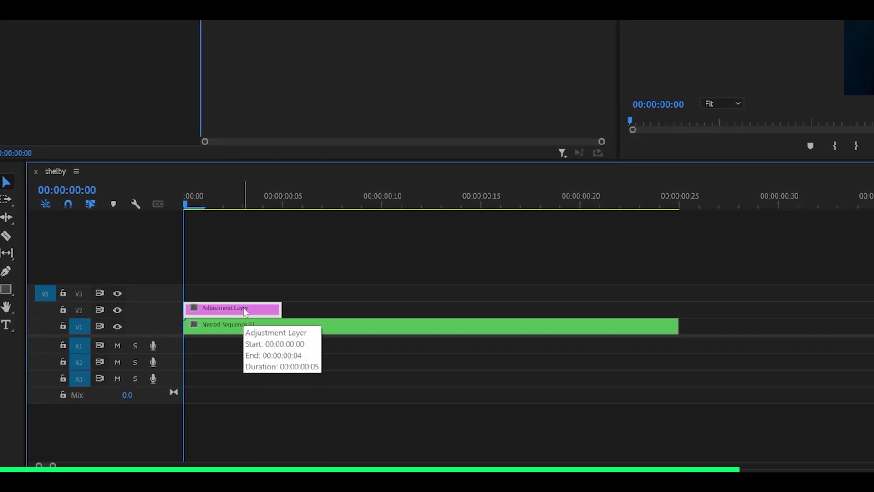
Extend the adjustment layer to the end of the nested sequence and apply the Distort Transform effect to it
key(space)
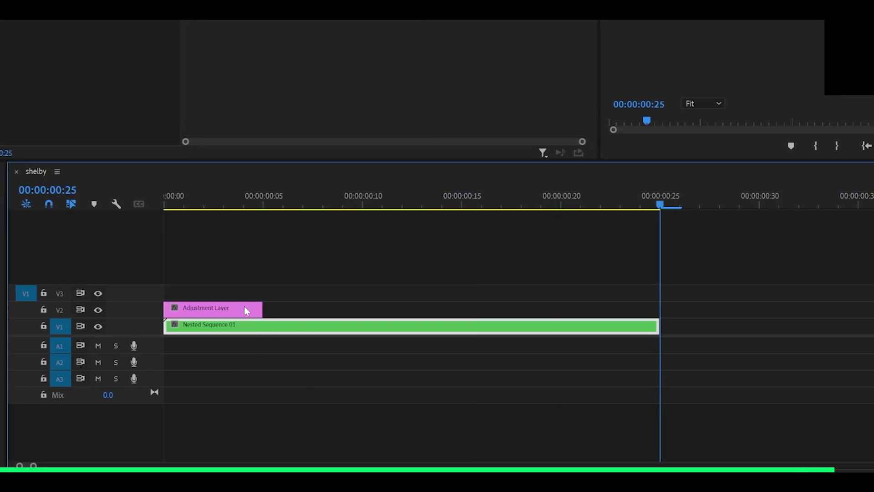
drag(265, 309, 662, 292)
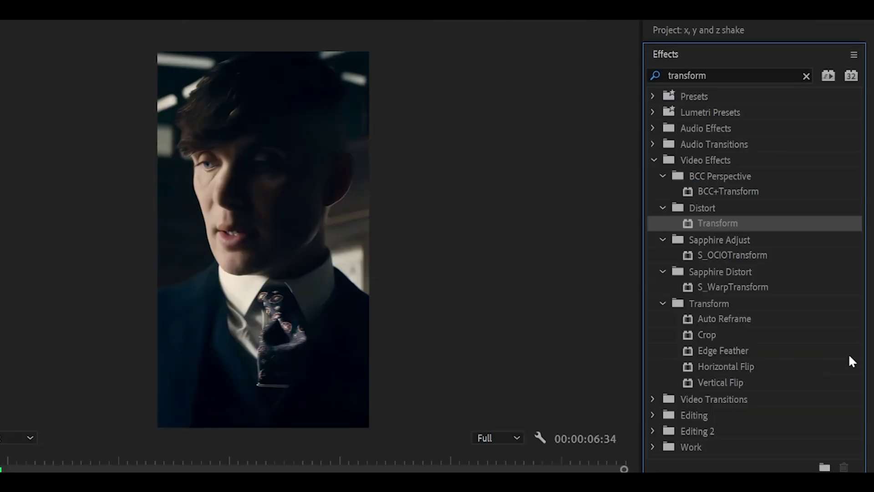
drag(712, 222, 673, 240)
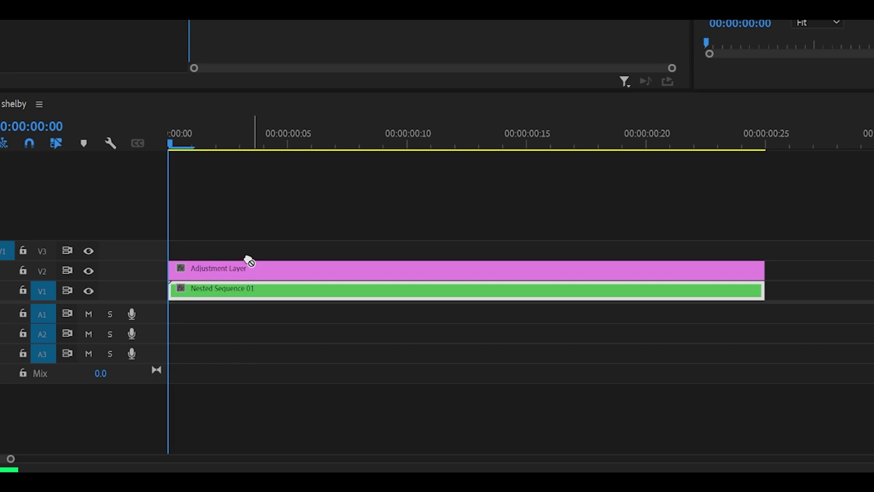
drag(226, 268, 226, 269)
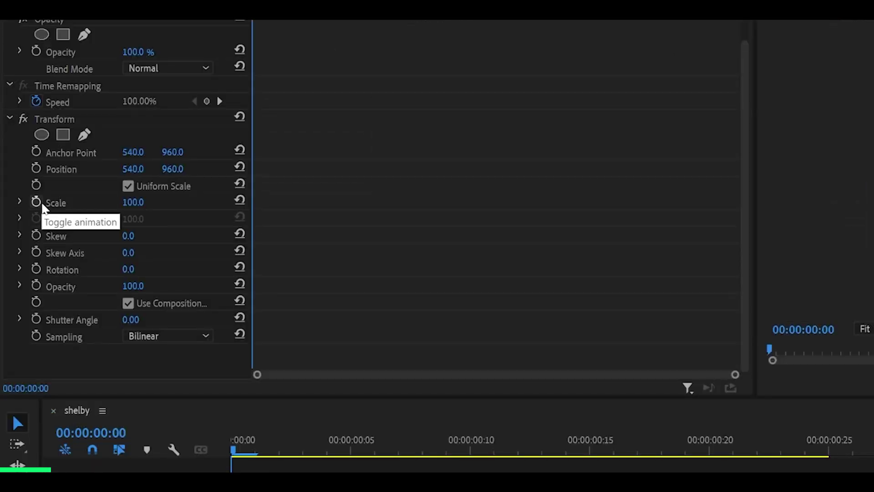
Keyframe the Transform effect's Scale at the first frame with a value of 125
click(36, 201)
click(139, 201)
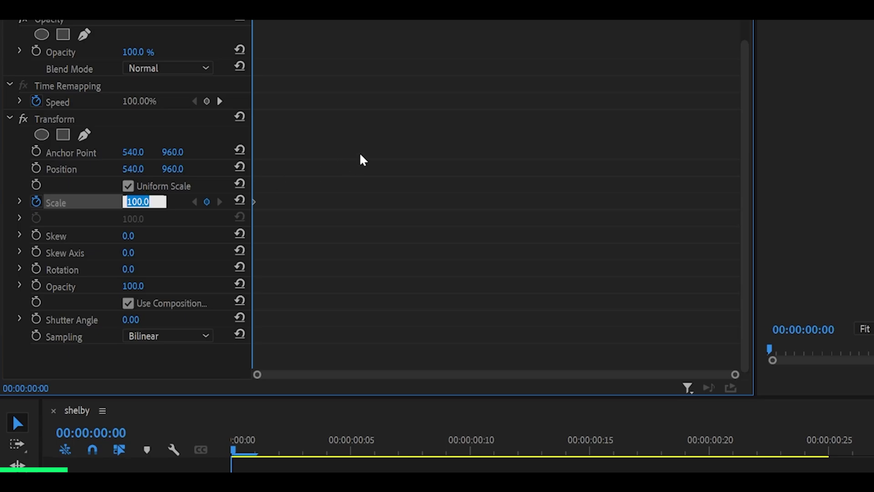
text(12)
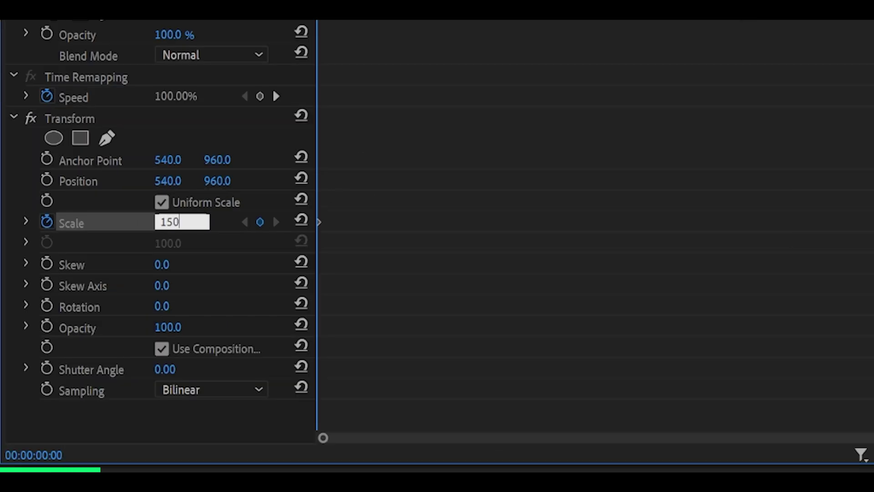
text(0)
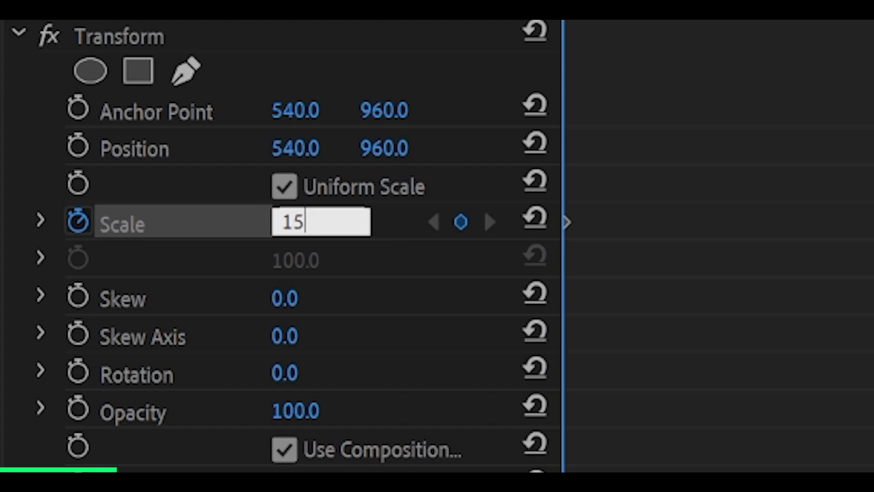
text(5)
key(Return)
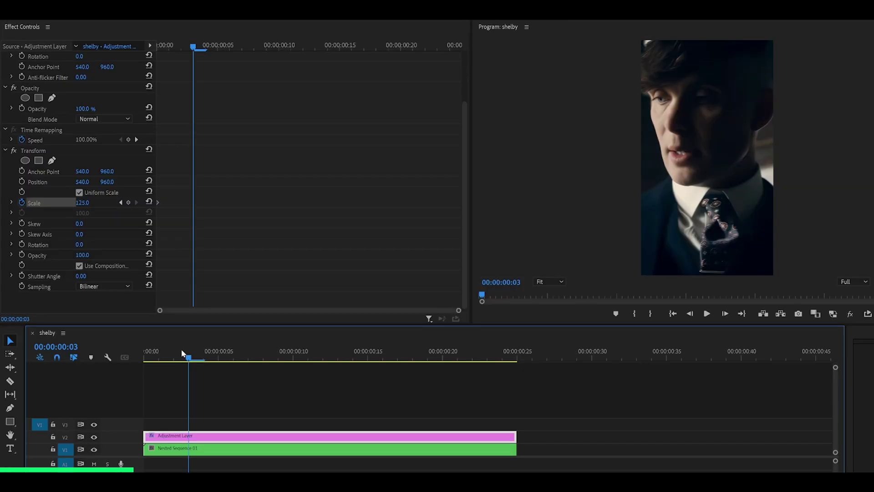
Add a Scale keyframe at the clip's last frame, 00:00:00:24, by resetting the value to 100
drag(185, 355, 518, 357)
key(Left)
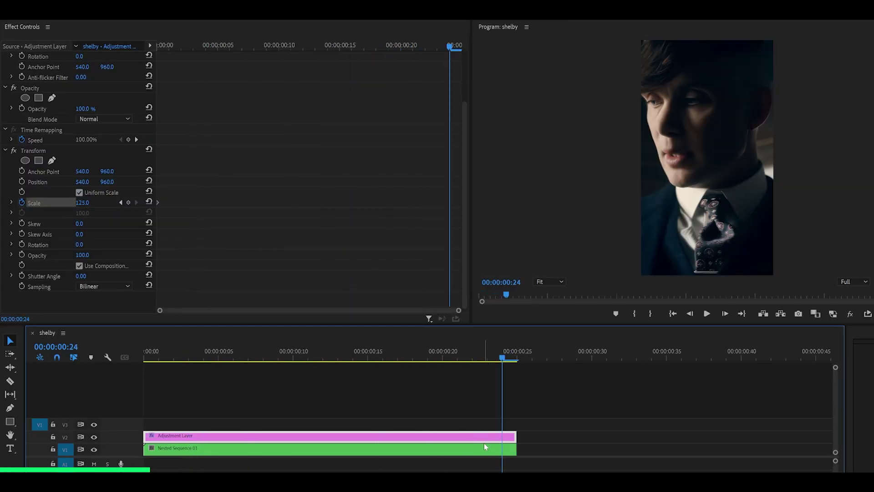
click(149, 202)
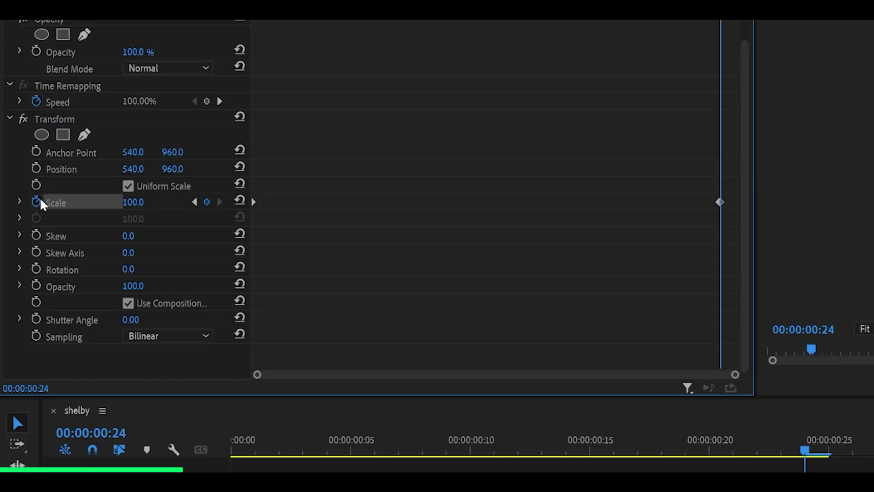
Shape the Scale velocity curve so the change peaks near the start and eases gradually into the last keyframe
click(20, 201)
scroll(338, 146, down, 3)
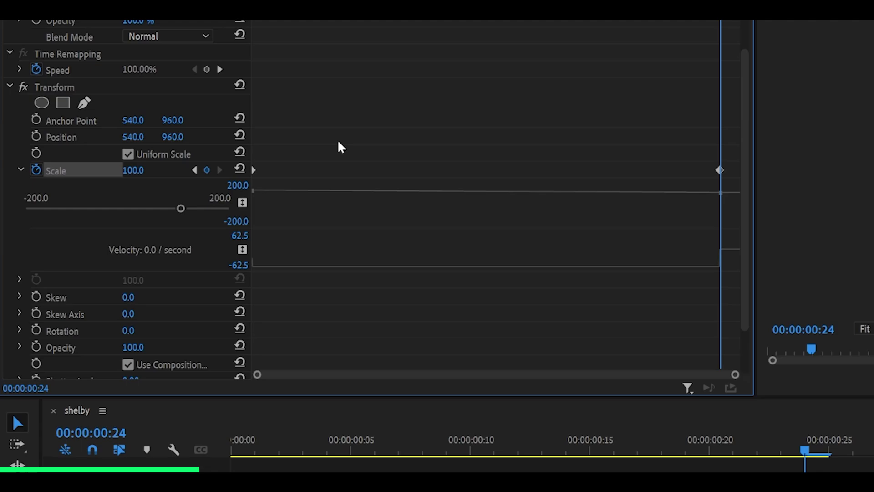
click(505, 21)
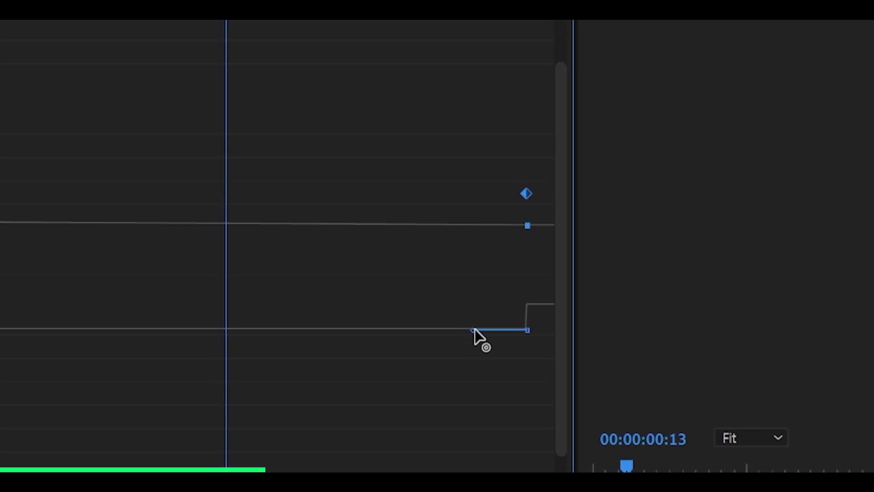
drag(474, 329, 128, 318)
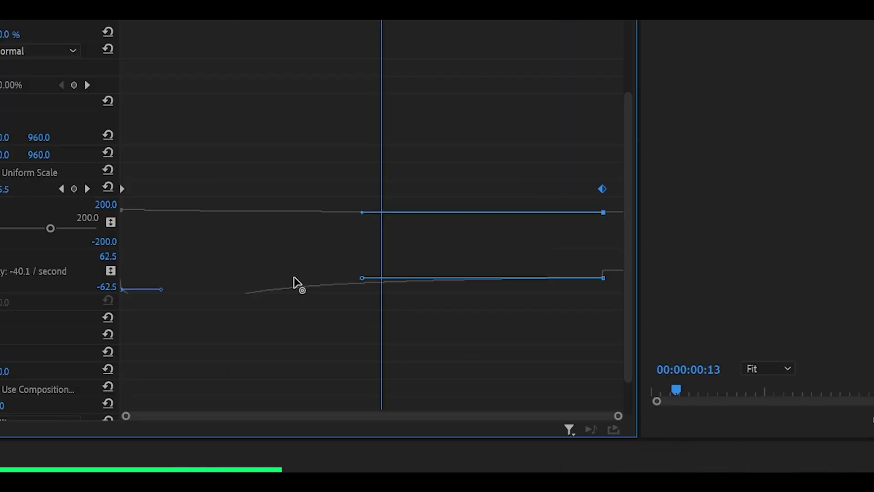
drag(293, 278, 262, 285)
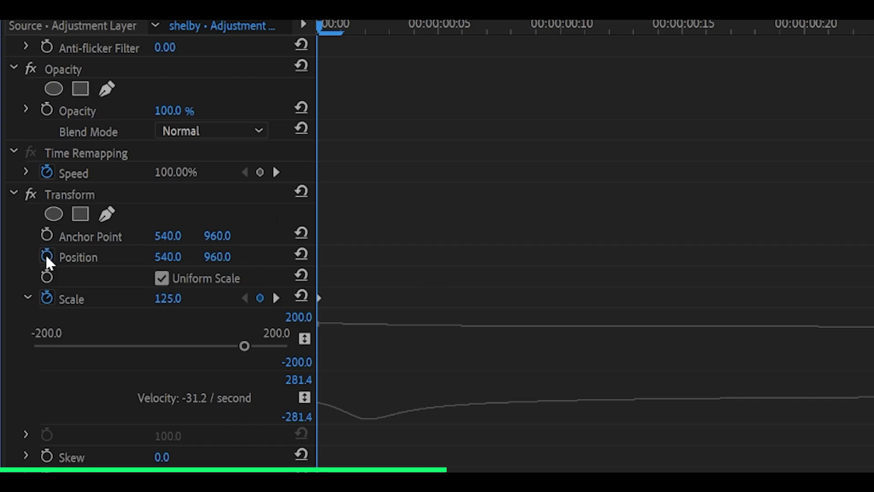
Keyframe the Transform effect's Position at the first frame with a vertical value of 728
click(46, 256)
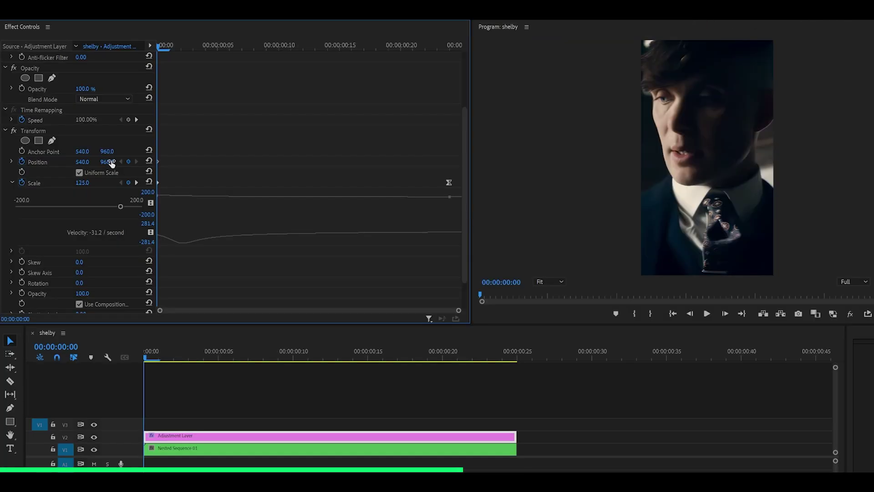
drag(111, 162, 44, 162)
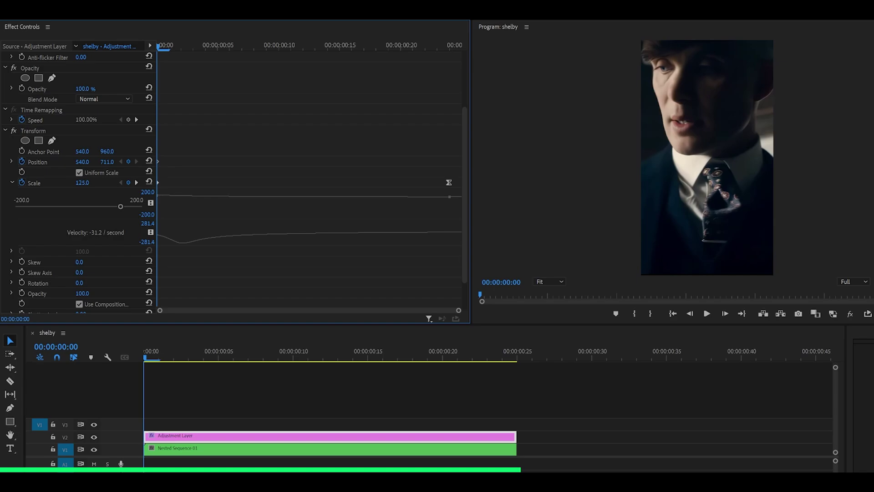
drag(107, 162, 114, 162)
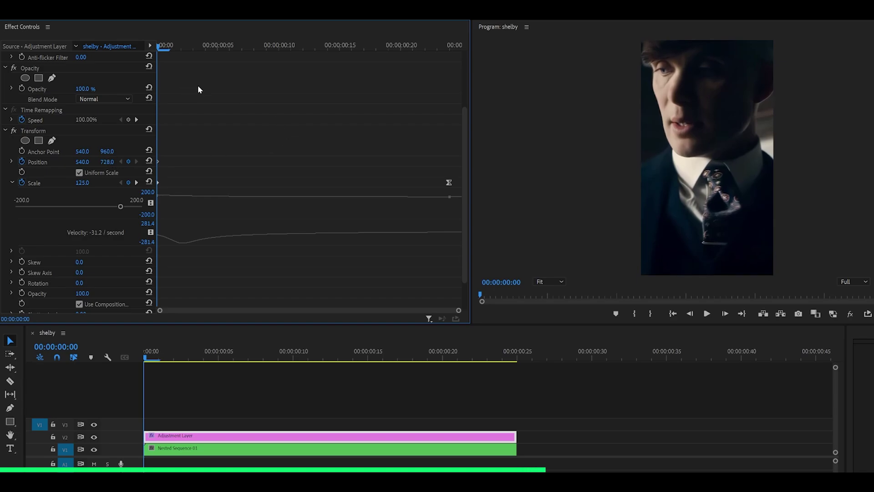
Add a Position keyframe at frame 3 with the vertical value at 1104
key(Right)
key(Right)
key(Right)
drag(107, 161, 175, 156)
Add a Position keyframe at frame 6 with the vertical value at 847
key(Right)
key(Right)
key(Right)
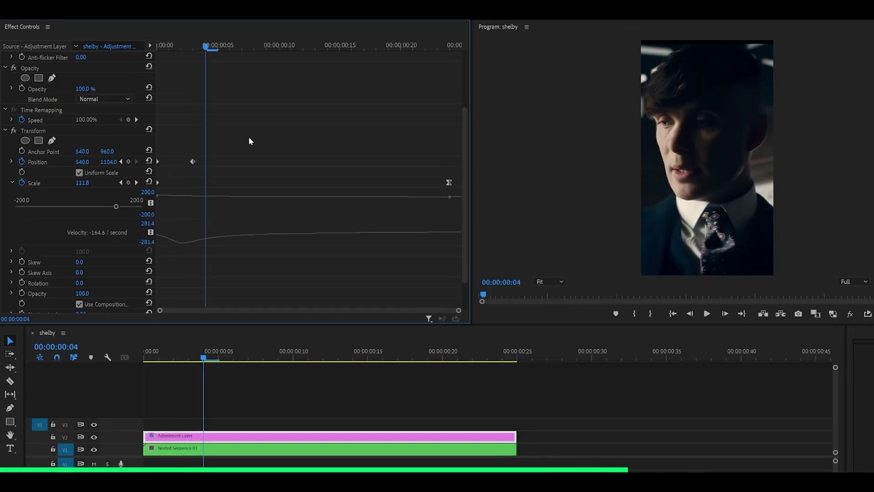
drag(105, 155, 161, 161)
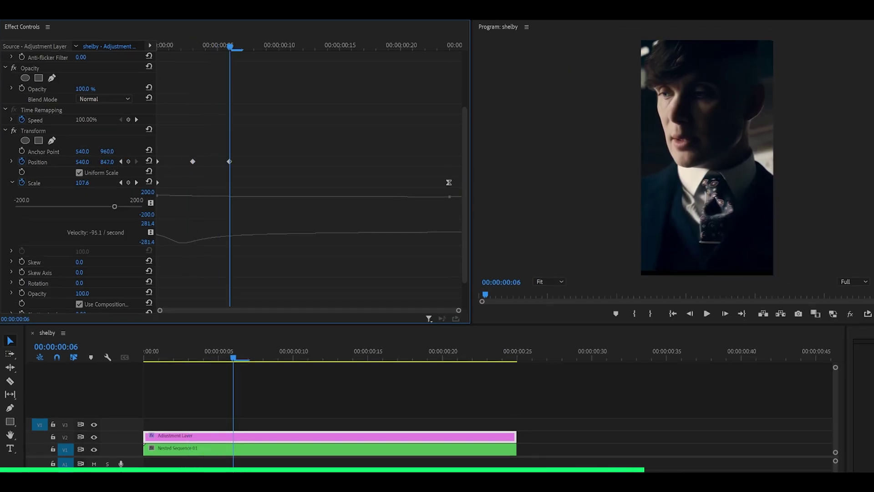
Add a Position keyframe at frame 9 with the vertical value at 1003
key(Right)
key(Right)
key(Right)
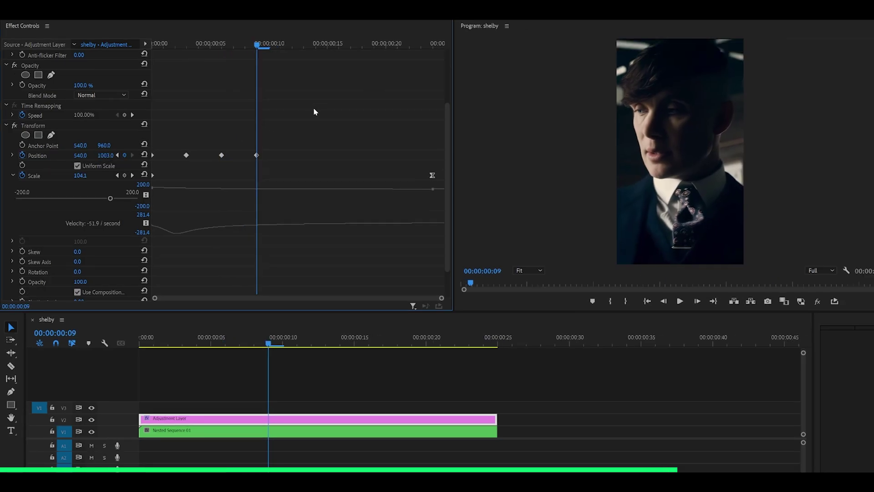
Add a final Position keyframe at frame 15 by resetting the position to 540, 960
key(Right)
key(Right)
key(Right)
key(Right)
key(Right)
key(Right)
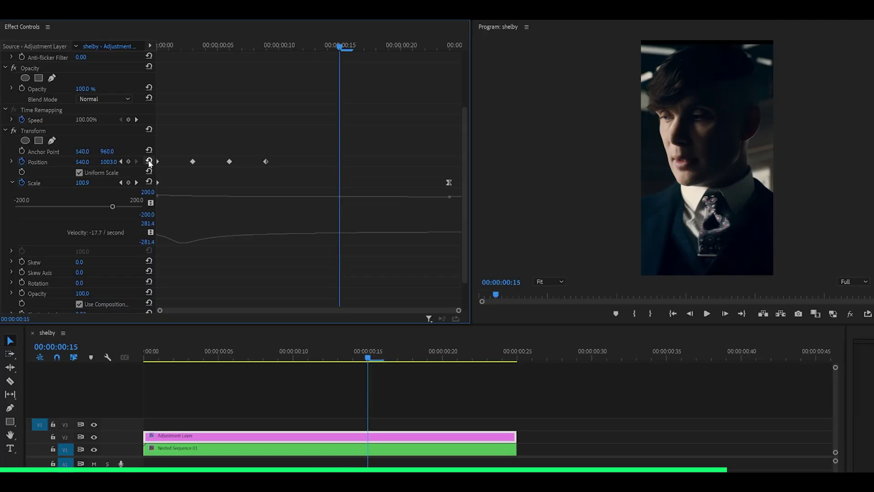
click(149, 161)
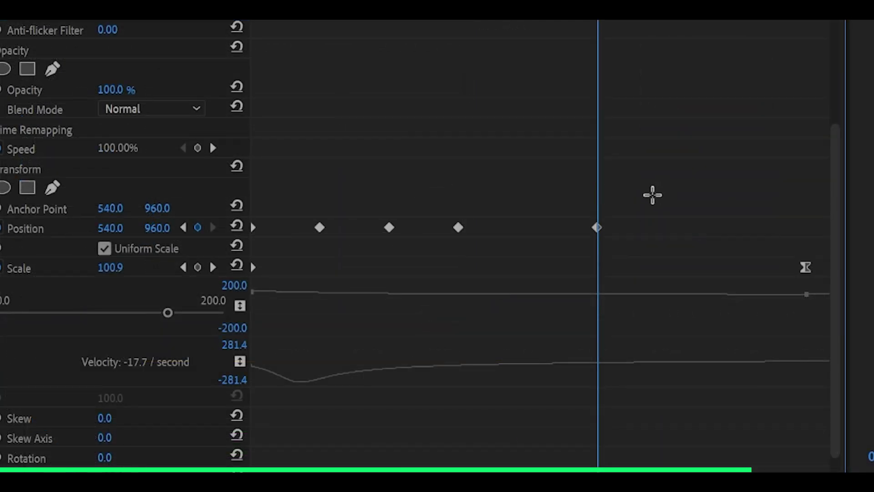
Set the spatial interpolation of all five Position keyframes to Linear
drag(666, 187, 206, 243)
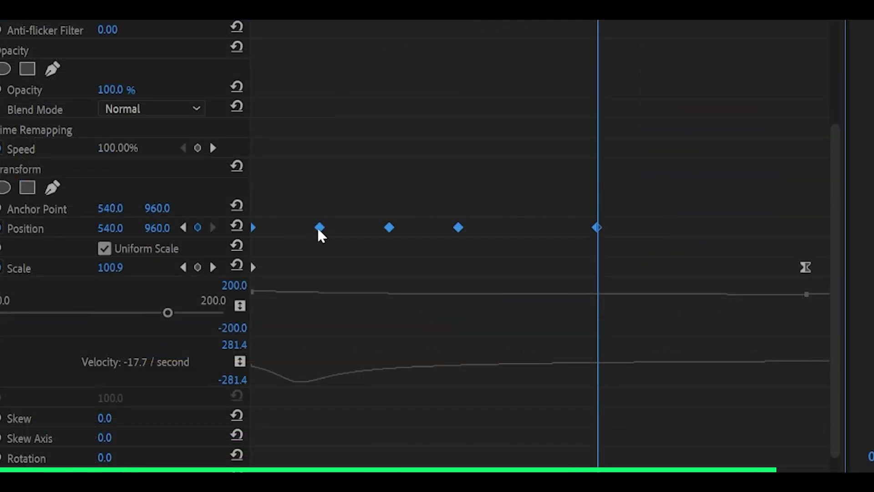
right_click(319, 230)
mouse_move(385, 376)
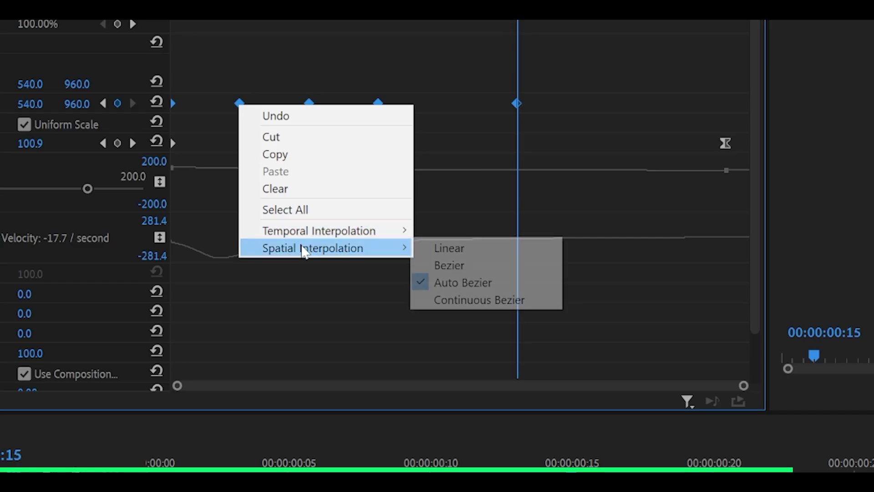
click(449, 253)
Apply Ease In temporal interpolation to every Position keyframe except the first
drag(599, 61, 213, 118)
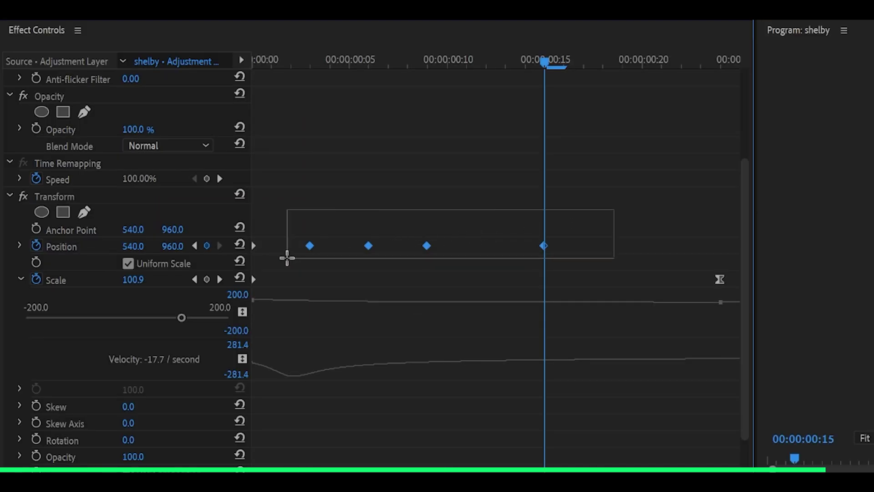
drag(286, 258, 288, 257)
right_click(310, 246)
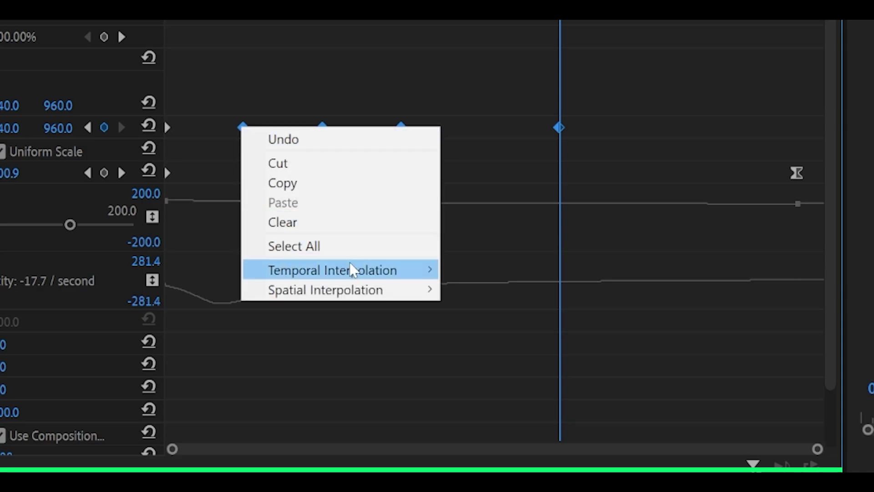
mouse_move(352, 269)
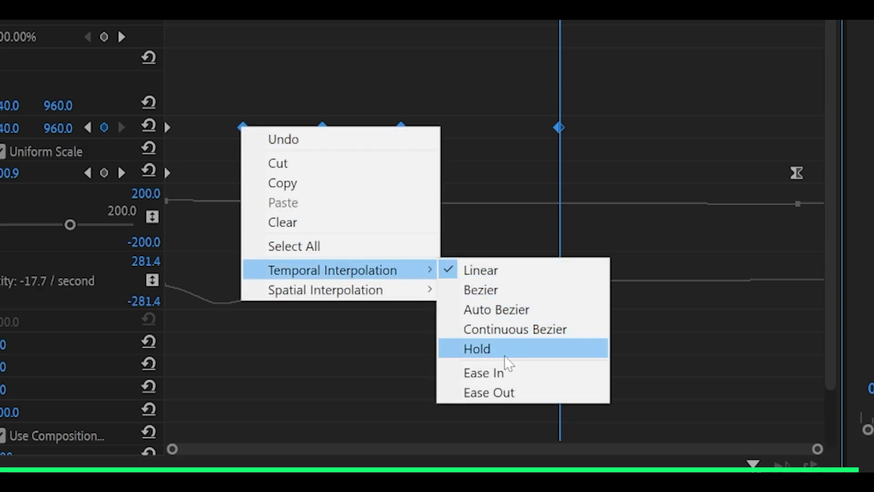
click(491, 376)
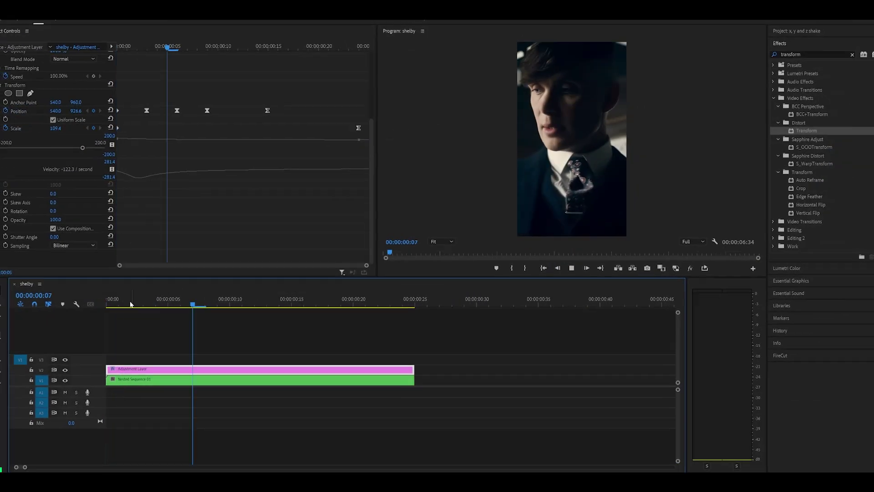
Play the sequence from the start to preview the shake, and park the playhead at frame 2
key(Left)
key(Left)
key(Left)
key(Left)
key(Left)
key(Left)
key(Left)
key(space)
click(141, 300)
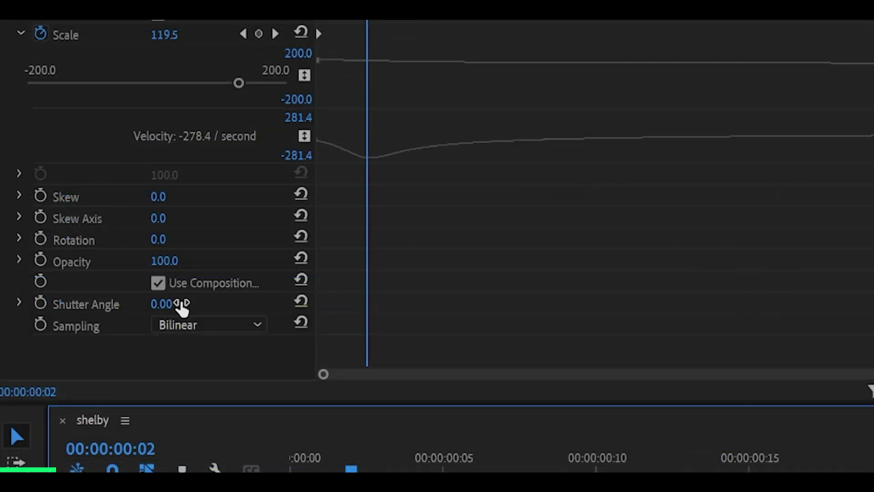
Set the Transform effect's Shutter Angle to 180
click(175, 302)
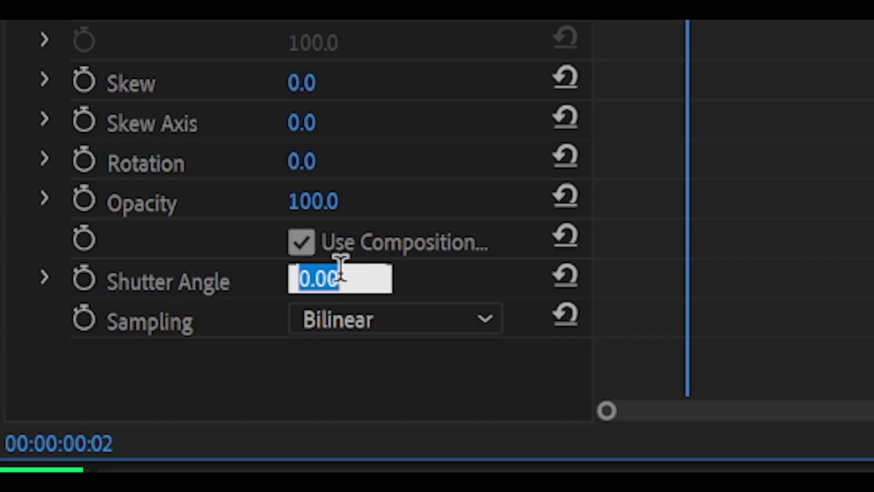
text(180)
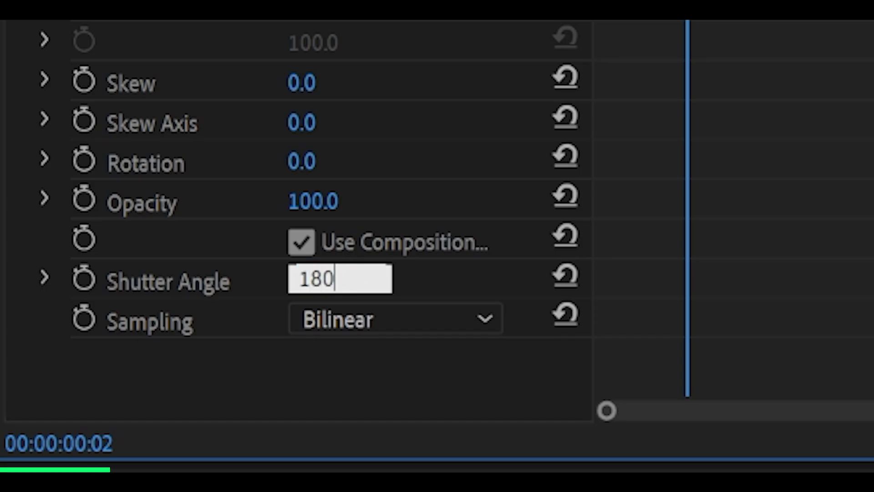
key(Return)
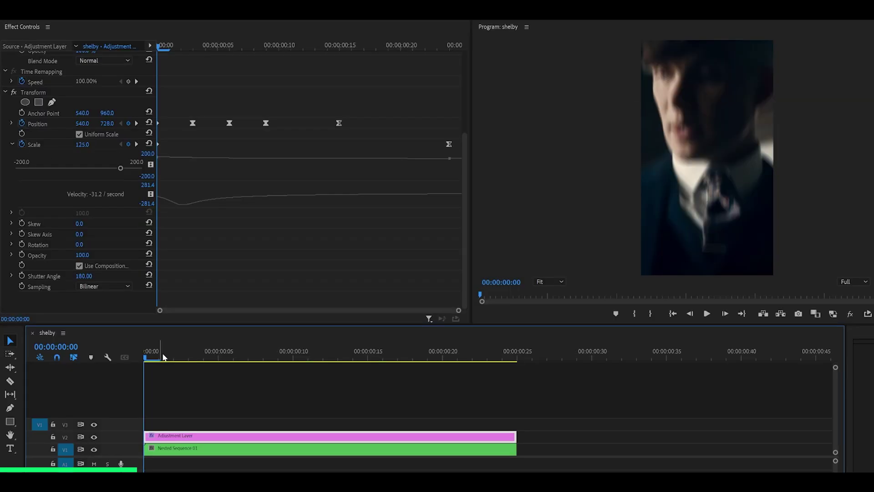
Play the sequence to preview the motion blur, returning the playhead to the first frame after each playback
key(space)
drag(190, 355, 91, 353)
key(space)
drag(177, 357, 137, 355)
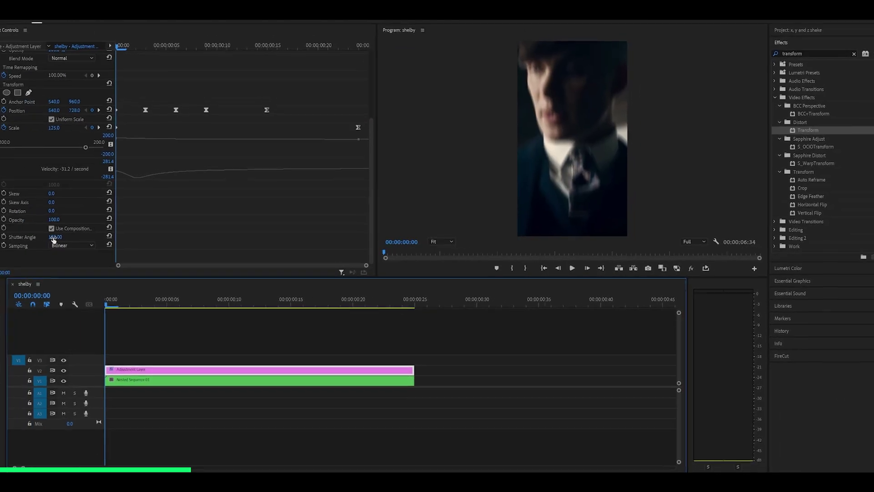
Try a higher Shutter Angle on the Transform effect and play the sequence to compare the strength of the motion blur
drag(53, 239, 91, 239)
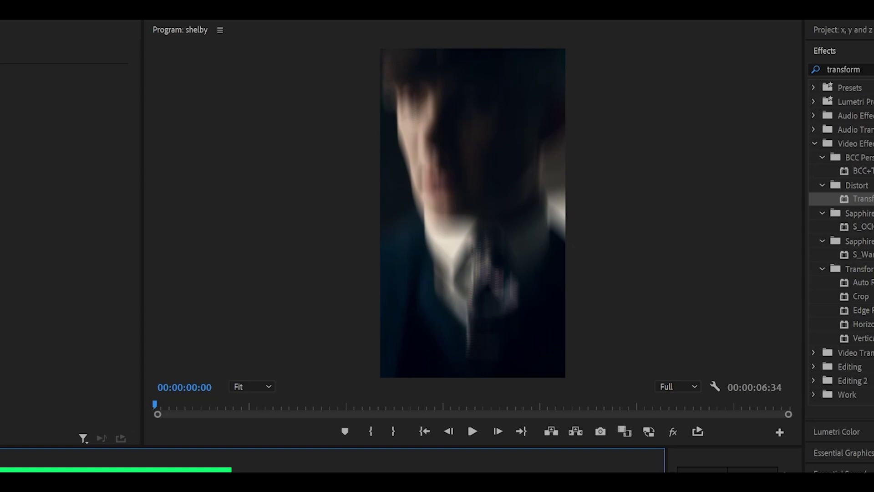
key(space)
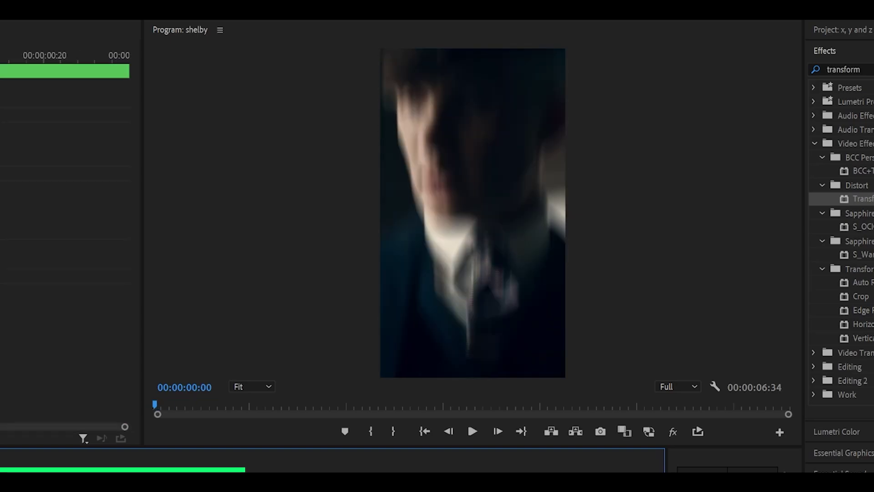
key(space)
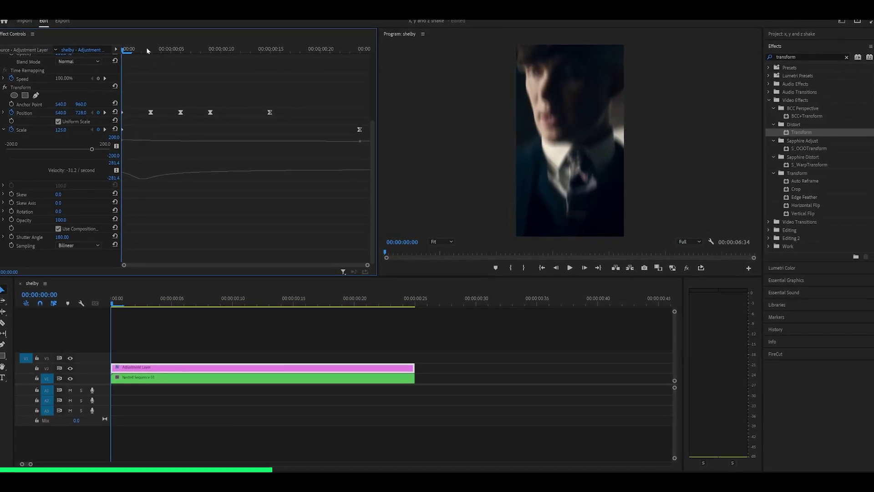
key(space)
key(space)
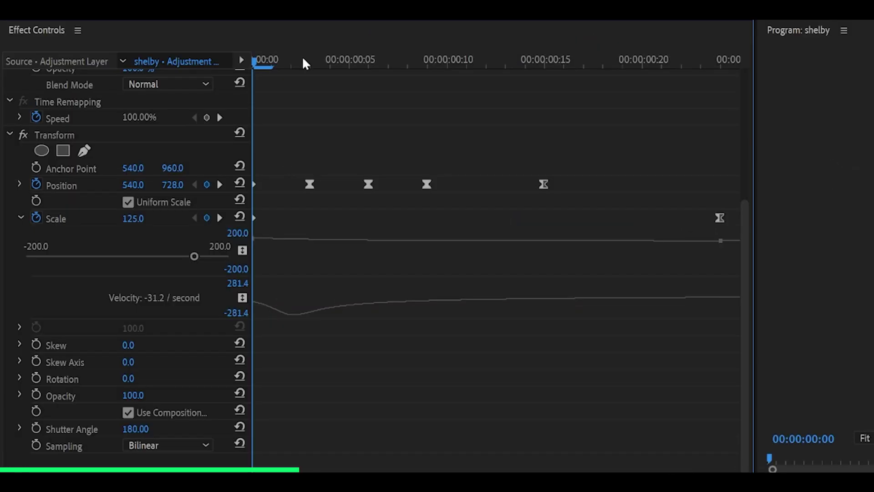
Set the vertical Position value of the Transform keyframe at frame 3 to 1070
click(305, 59)
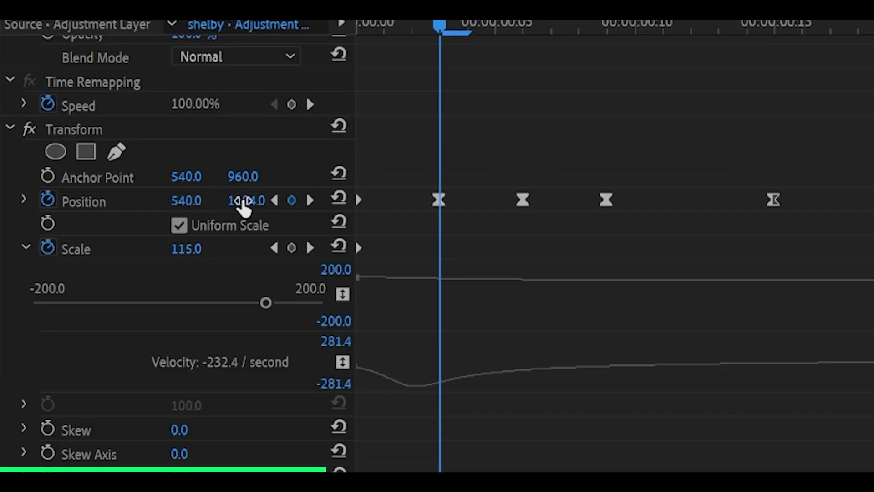
drag(248, 201, 236, 200)
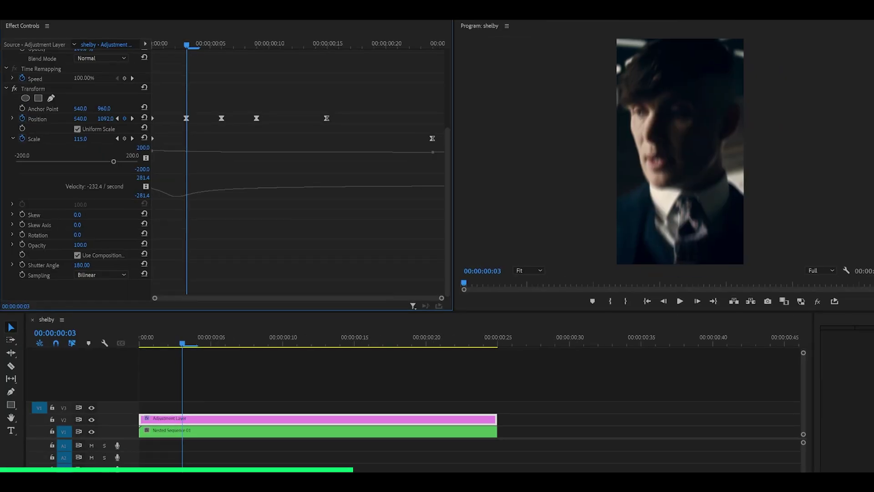
drag(105, 118, 100, 119)
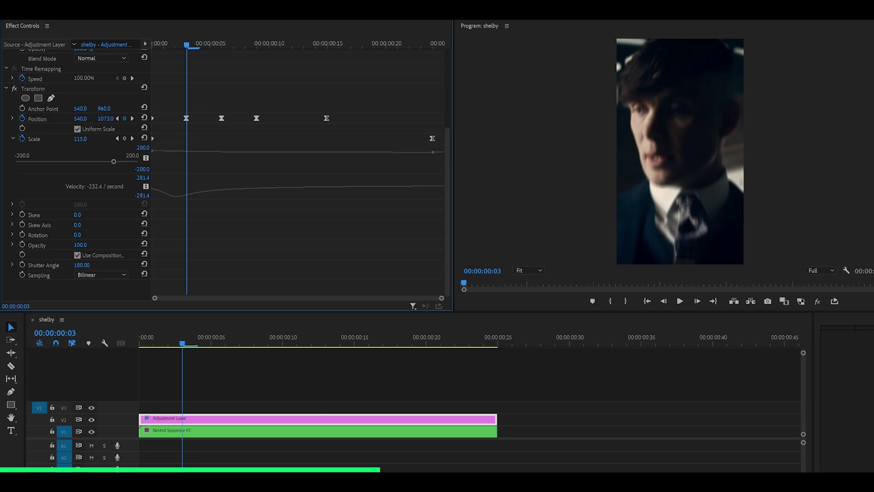
click(144, 119)
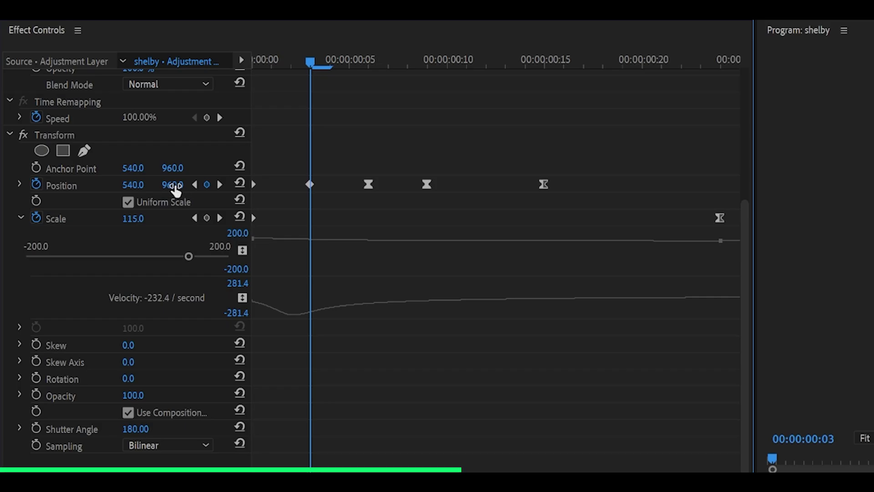
click(177, 185)
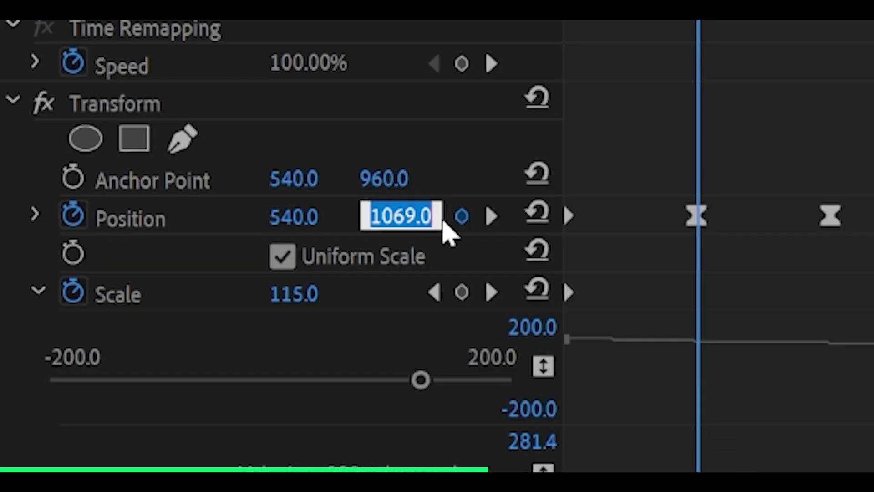
key(Up)
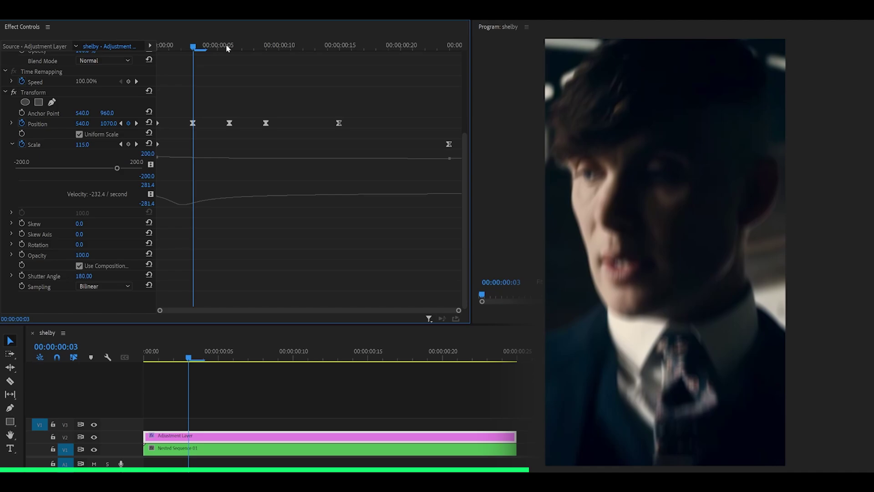
Set the vertical Position value of the Transform keyframe at frame 6 to 950
click(226, 44)
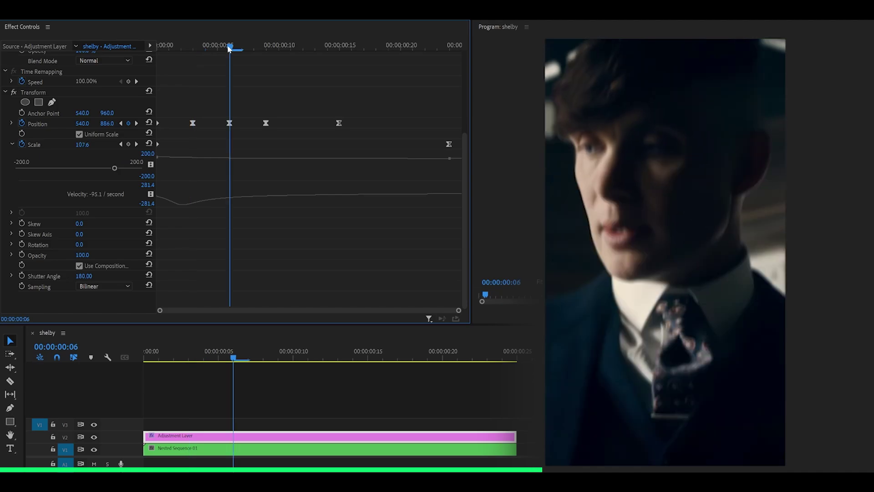
drag(110, 124, 136, 124)
key(ctrl+z)
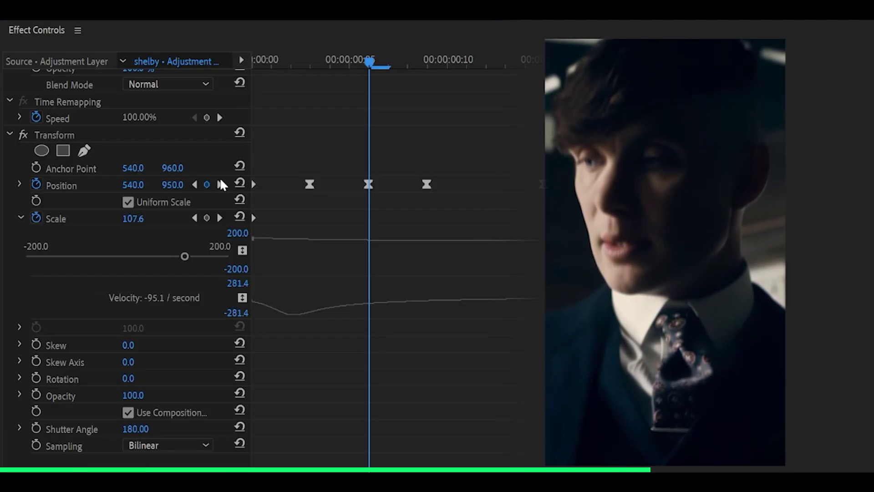
key(ctrl+z)
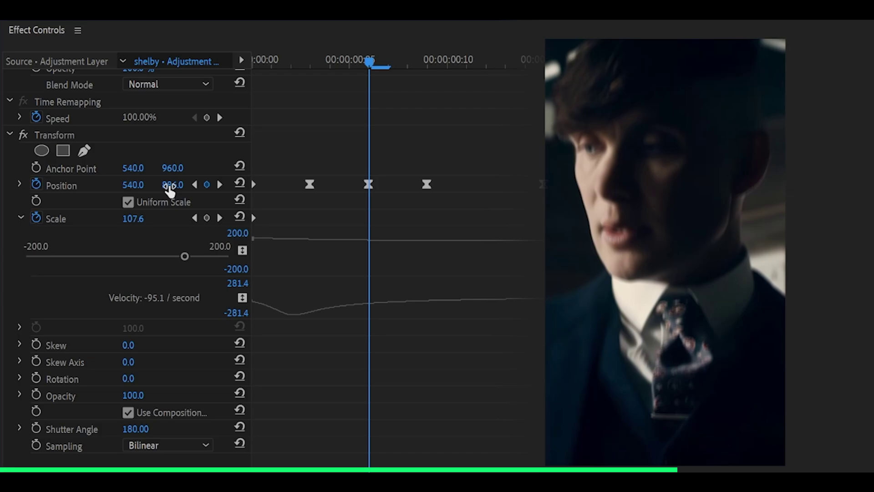
key(ctrl+shift+z)
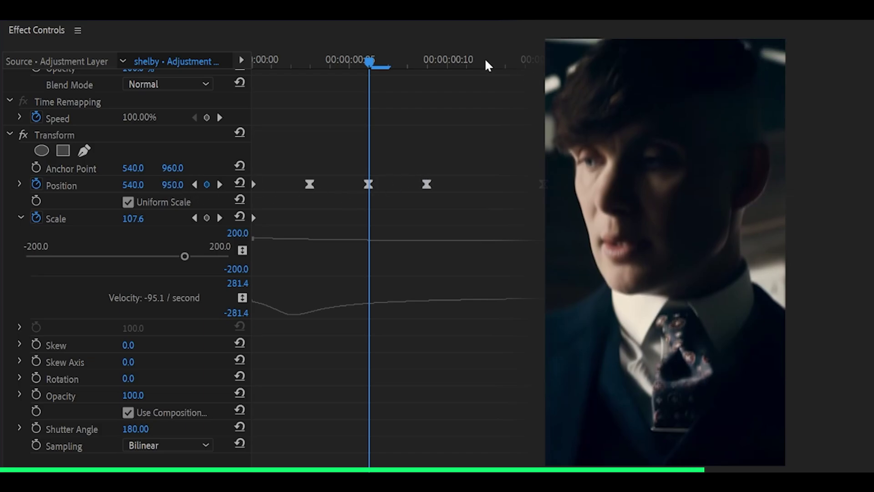
Slightly lower the vertical Position value of the Transform keyframe at frame 9
click(417, 59)
click(427, 52)
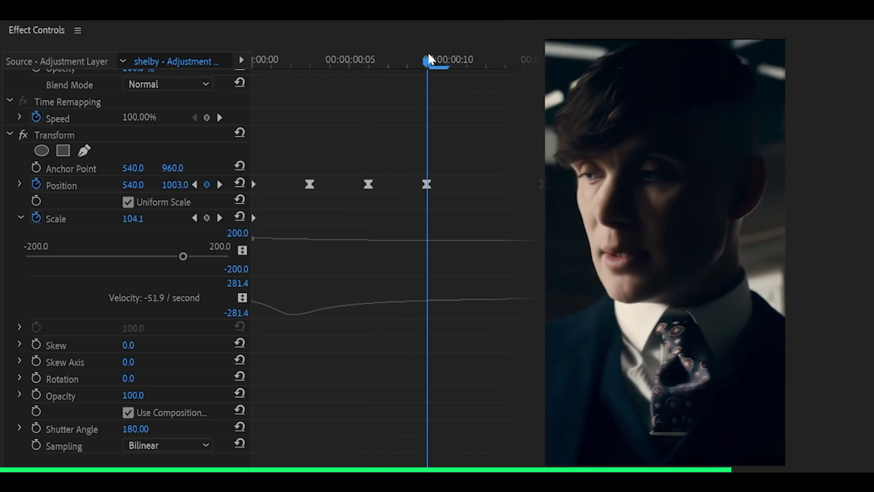
drag(175, 185, 171, 186)
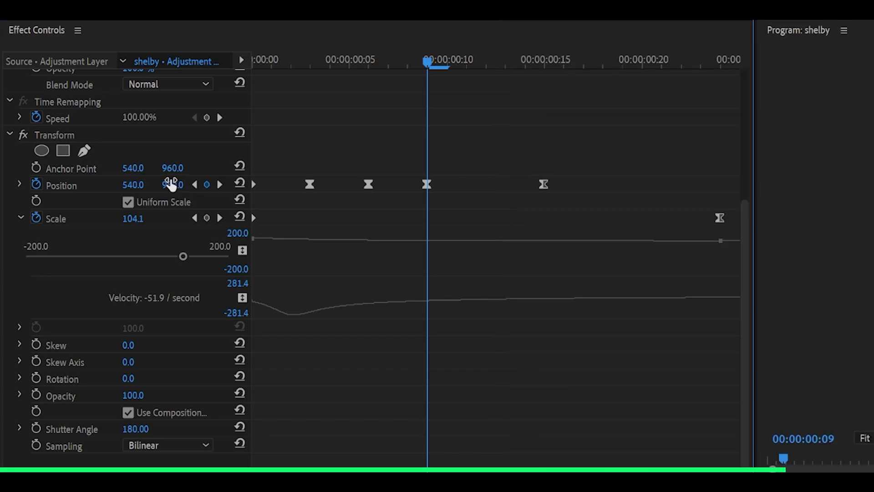
Check the last Position keyframe at frame 15 and play the sequence from the start to preview the refined shake
click(538, 60)
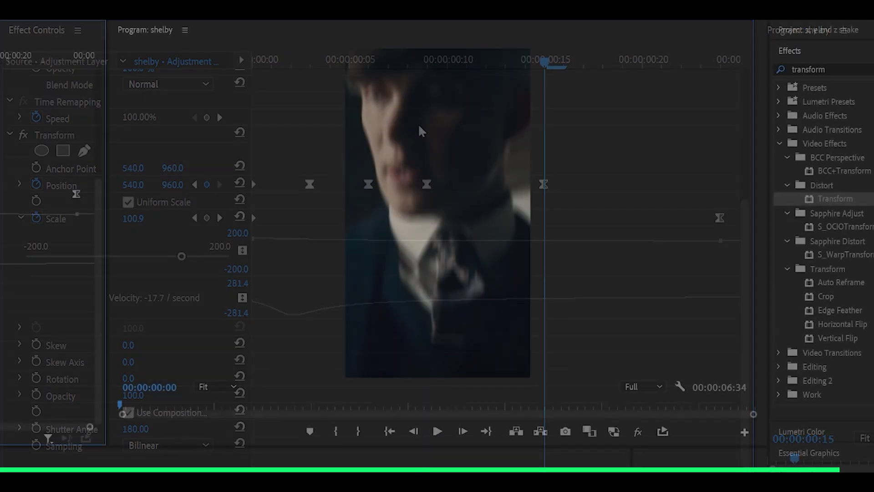
key(space)
key(space)
key(space)
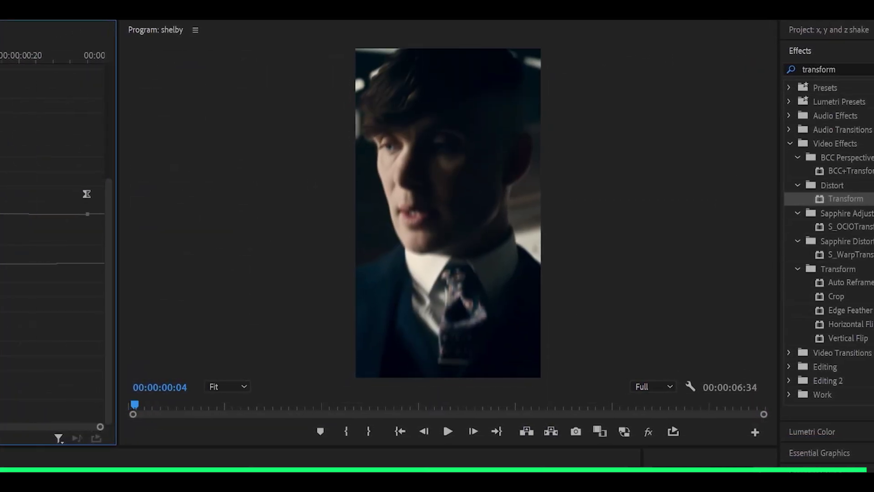